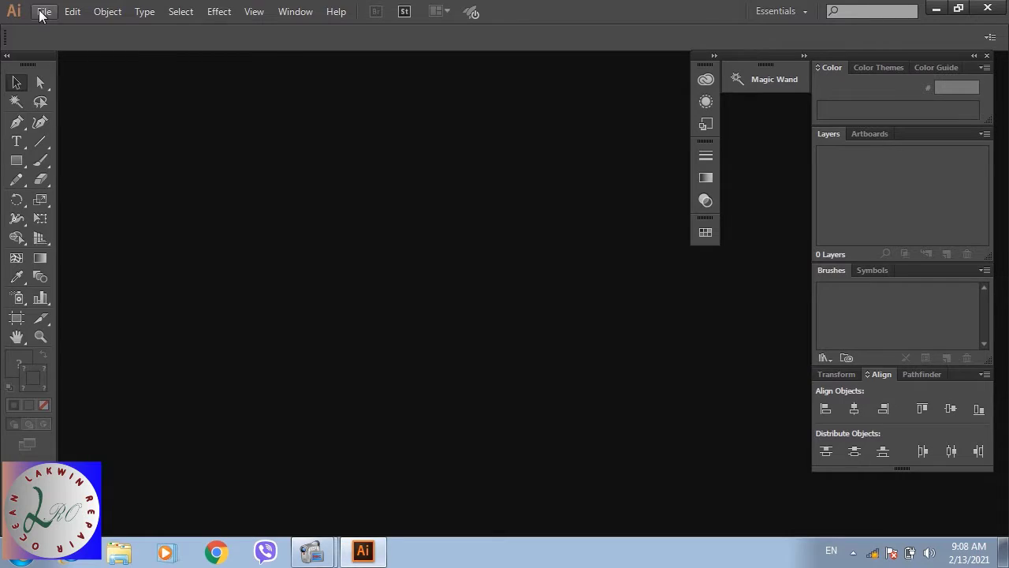
# Open 2-indian-business-couple-proposing-valentine-day-ENC1PE.jpg from the Downloads > New folder.
pyautogui.click(41, 11)
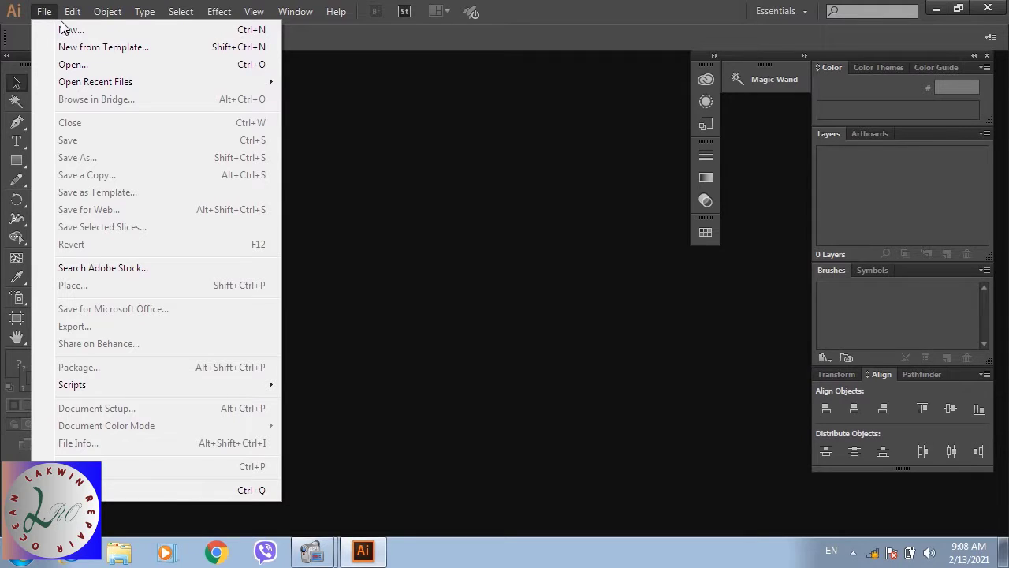
pyautogui.click(71, 65)
pyautogui.click(201, 122)
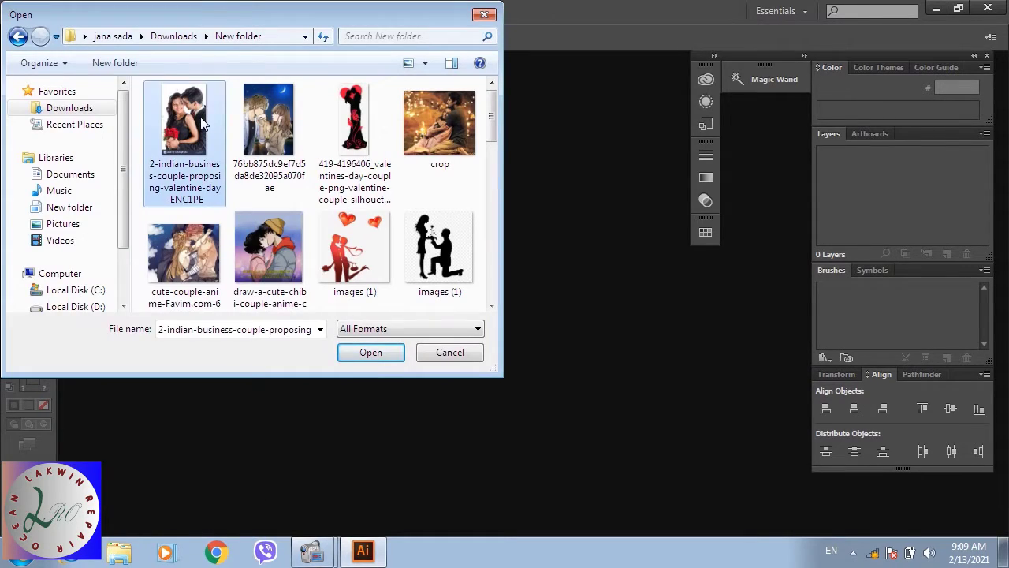
pyautogui.doubleClick(201, 122)
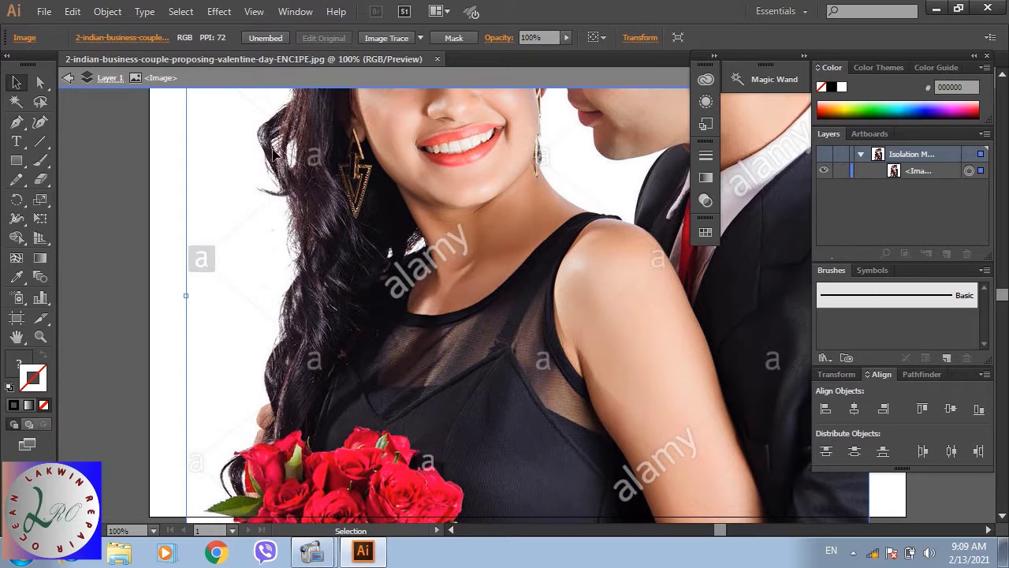
# Exit isolation mode, scale the photo down from its top-left corner and drag it onto the artboard.
pyautogui.moveTo(288, 148); pyautogui.dragTo(318, 286)
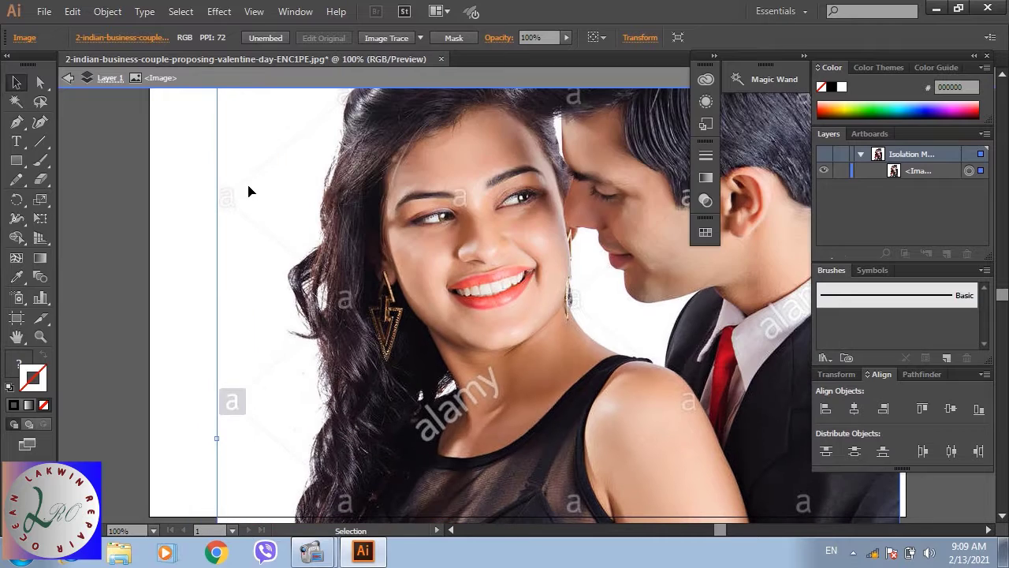
pyautogui.doubleClick(190, 155)
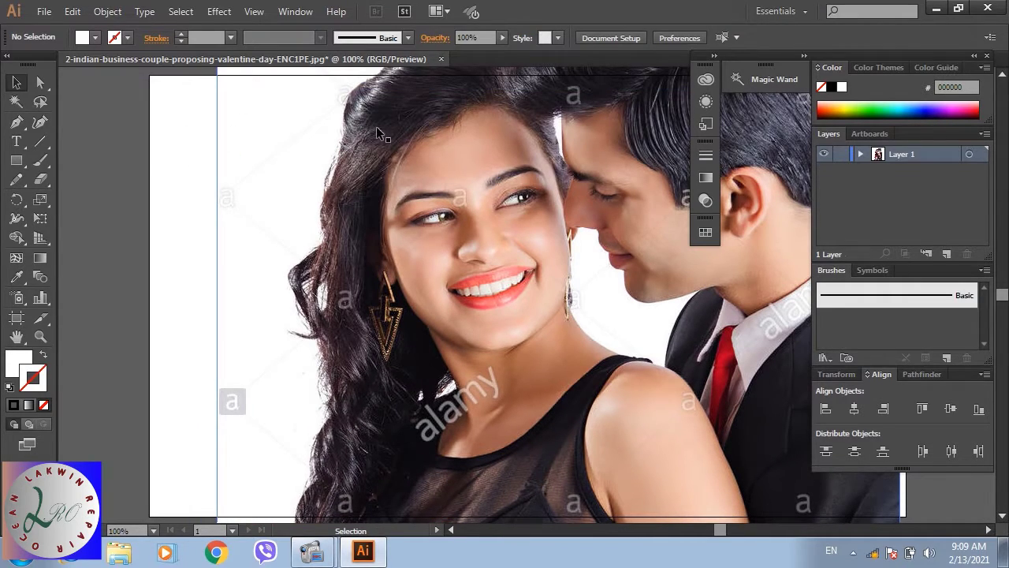
pyautogui.moveTo(378, 133); pyautogui.dragTo(351, 327)
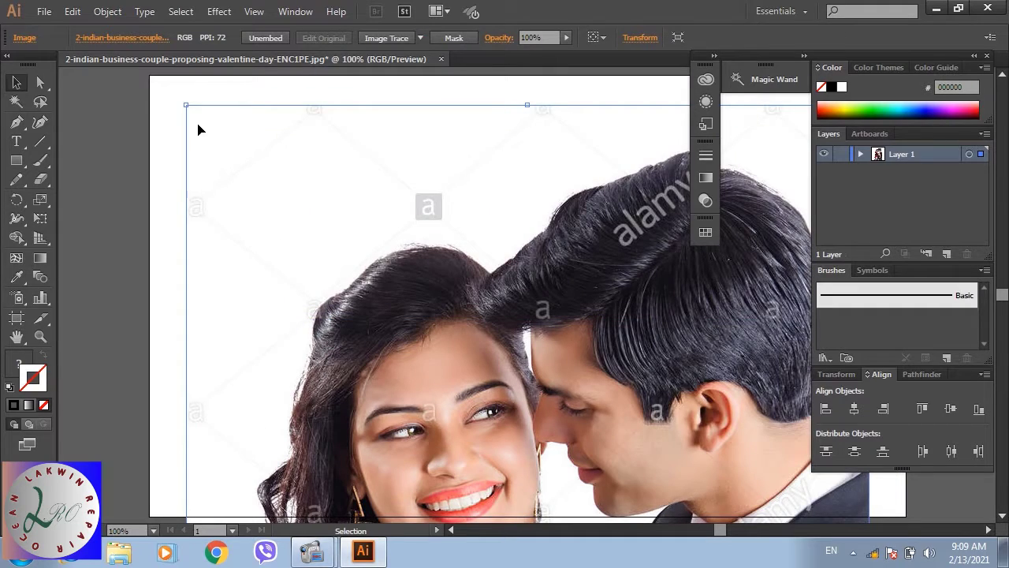
pyautogui.moveTo(186, 104); pyautogui.dragTo(382, 332)
pyautogui.moveTo(455, 442)
pyautogui.mouseDown()
pyautogui.moveTo(318, 111)
pyautogui.moveTo(456, 358)
pyautogui.mouseUp()
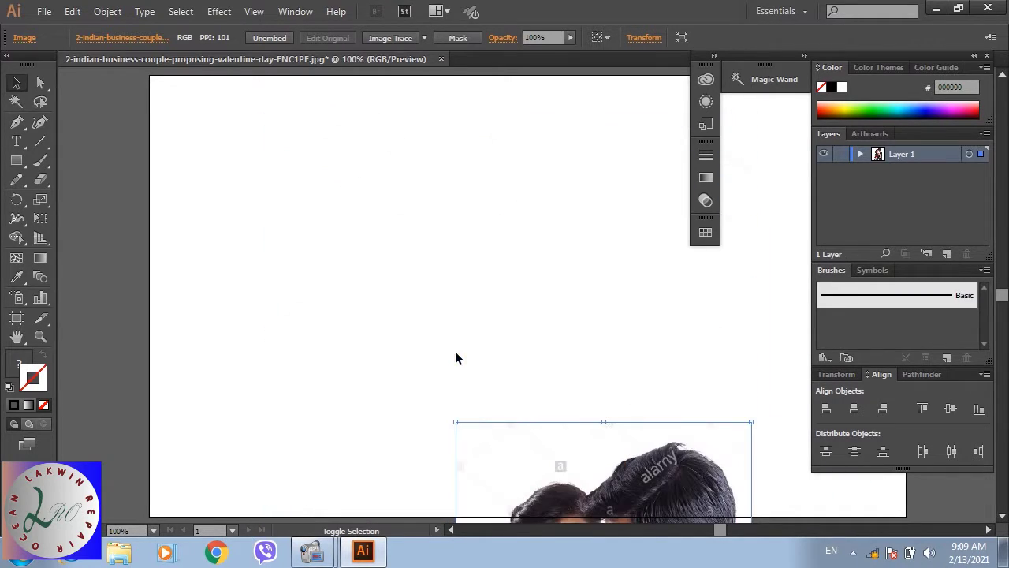
pyautogui.moveTo(554, 491)
pyautogui.mouseDown()
pyautogui.moveTo(457, 203)
pyautogui.moveTo(456, 160)
pyautogui.mouseUp()
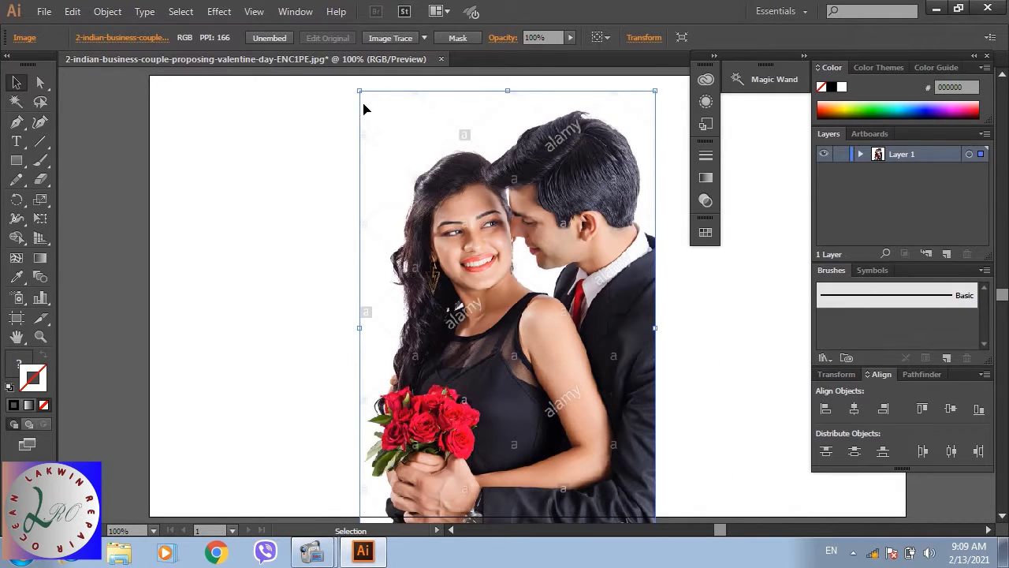
# Shrink the photo further from its corners and nudge it into its final spot near the artboard centre.
pyautogui.moveTo(358, 91); pyautogui.dragTo(389, 138)
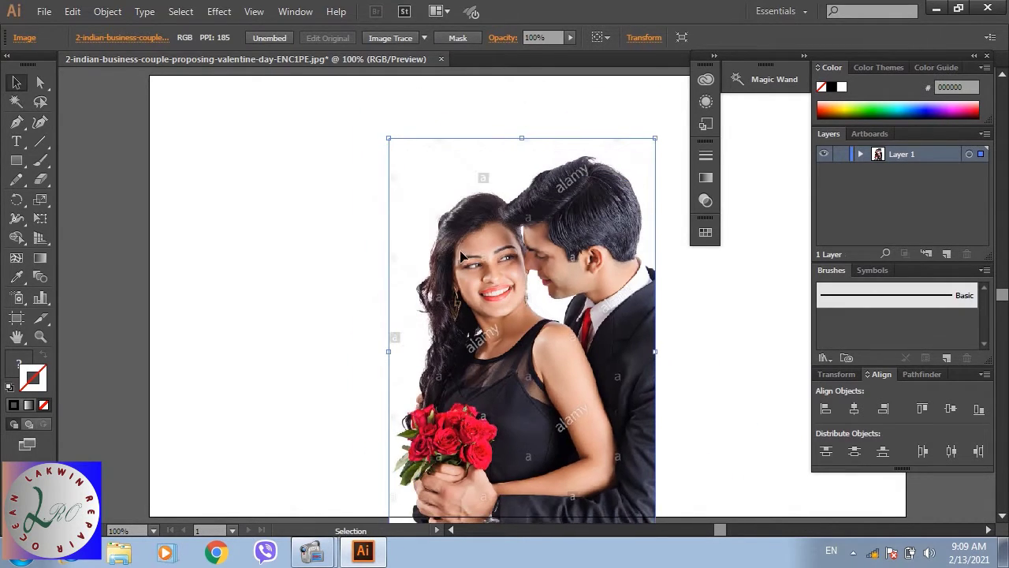
pyautogui.moveTo(526, 394); pyautogui.dragTo(532, 349)
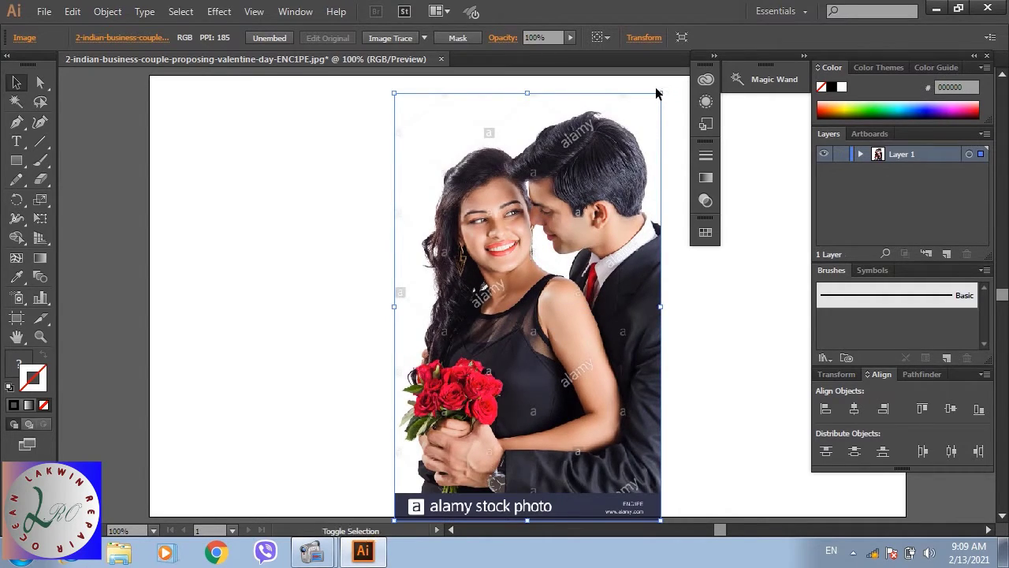
pyautogui.moveTo(660, 94); pyautogui.dragTo(614, 168)
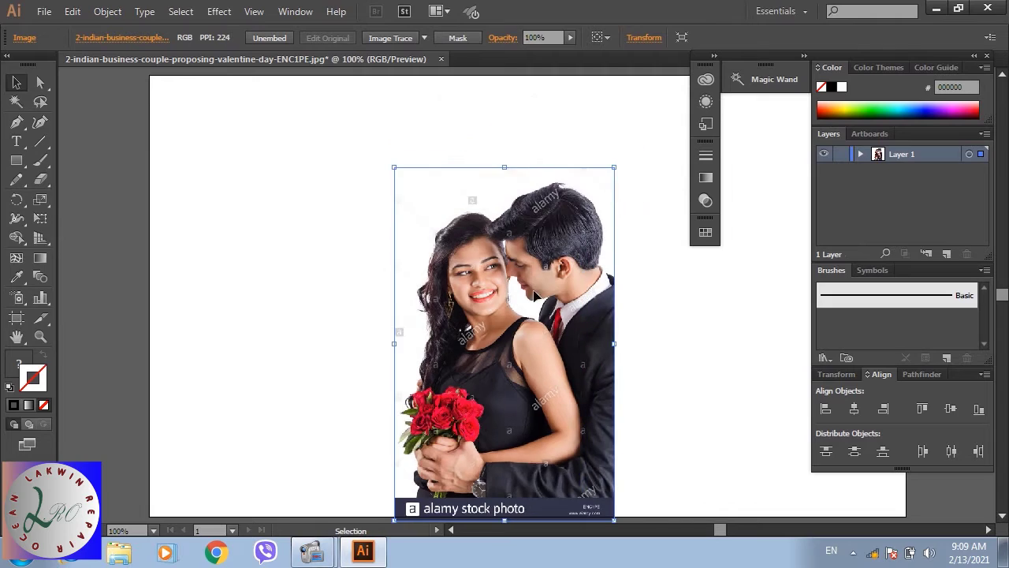
pyautogui.moveTo(529, 306)
pyautogui.mouseDown()
pyautogui.moveTo(544, 207)
pyautogui.moveTo(541, 228)
pyautogui.mouseUp()
pyautogui.moveTo(548, 271); pyautogui.dragTo(541, 287)
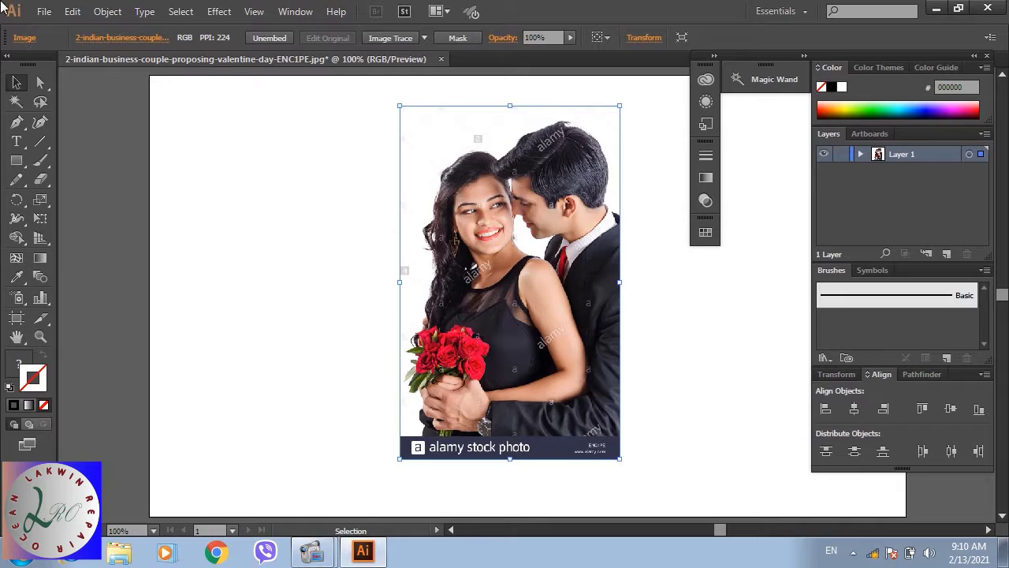
pyautogui.hotkey('ctrl', 'shift', 'a')
# On a new Layer 2, place three pen anchors at the watch, the left edge and the woman's mouth.
pyautogui.click(17, 122)
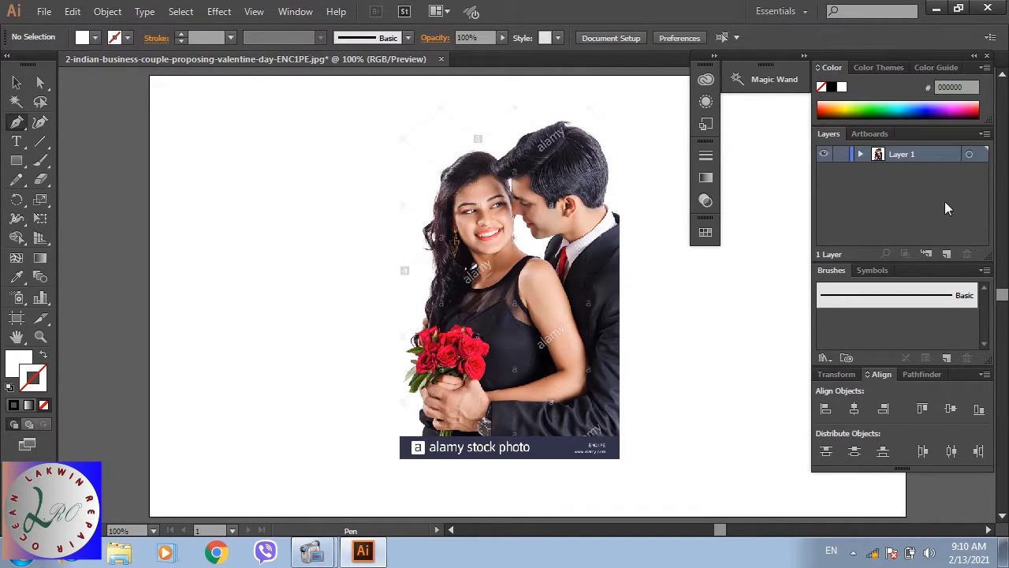
pyautogui.click(946, 252)
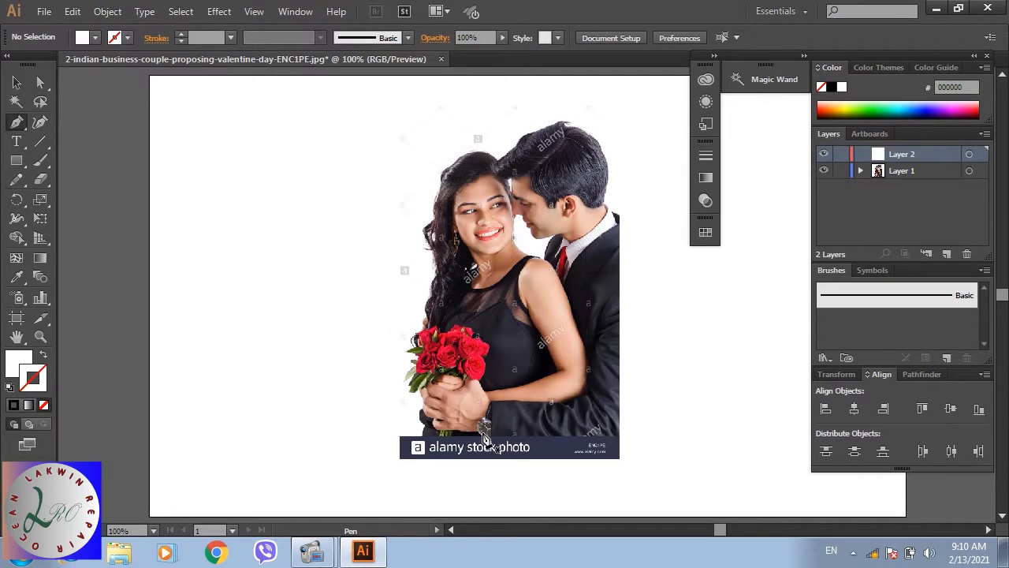
pyautogui.click(482, 429)
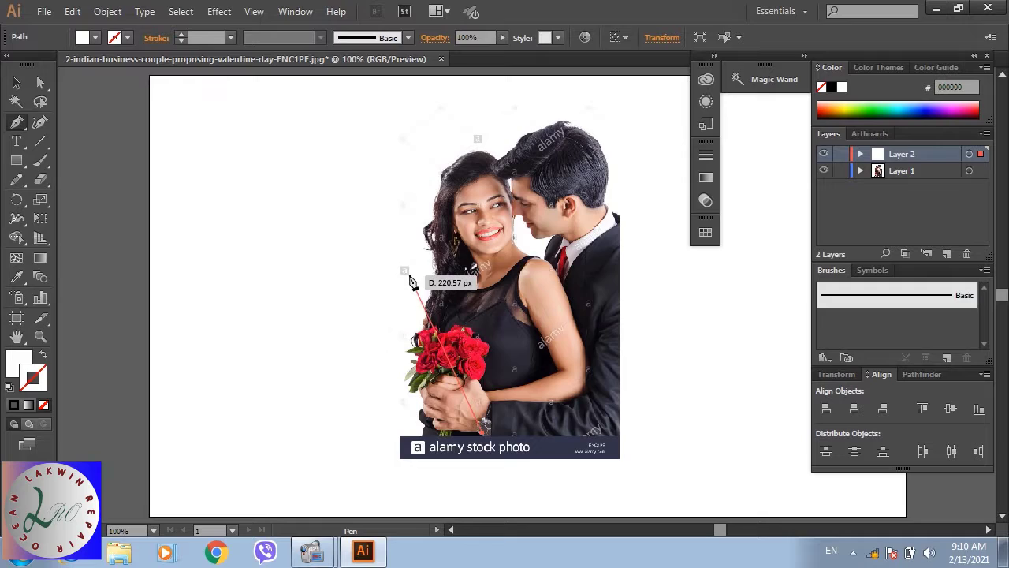
pyautogui.click(405, 271)
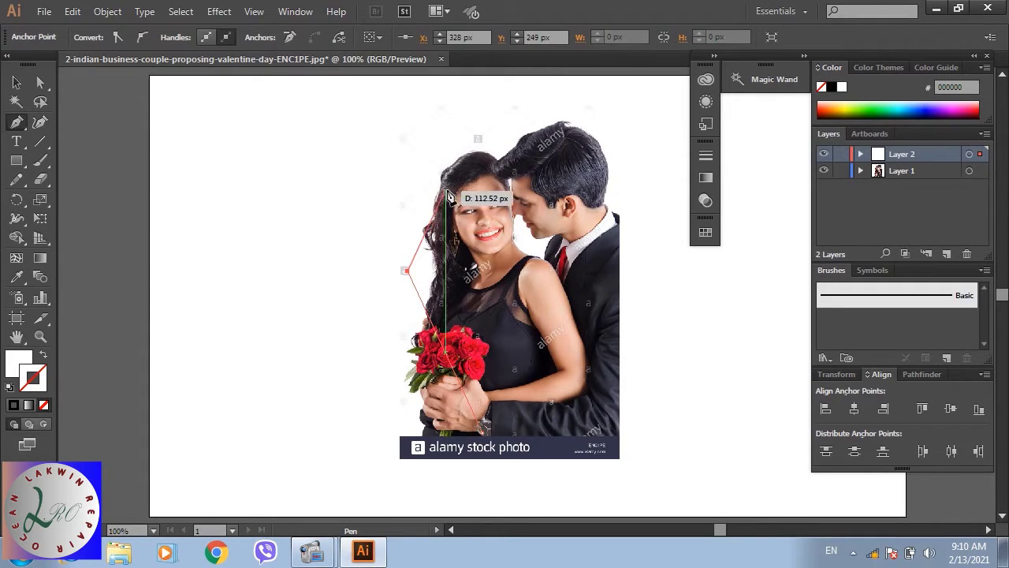
pyautogui.click(481, 244)
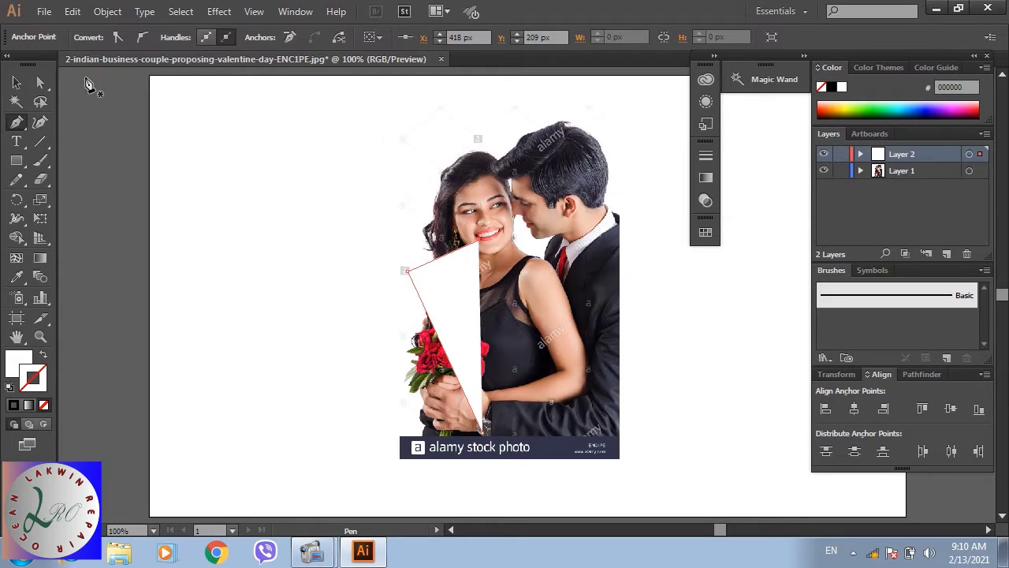
pyautogui.click(18, 124)
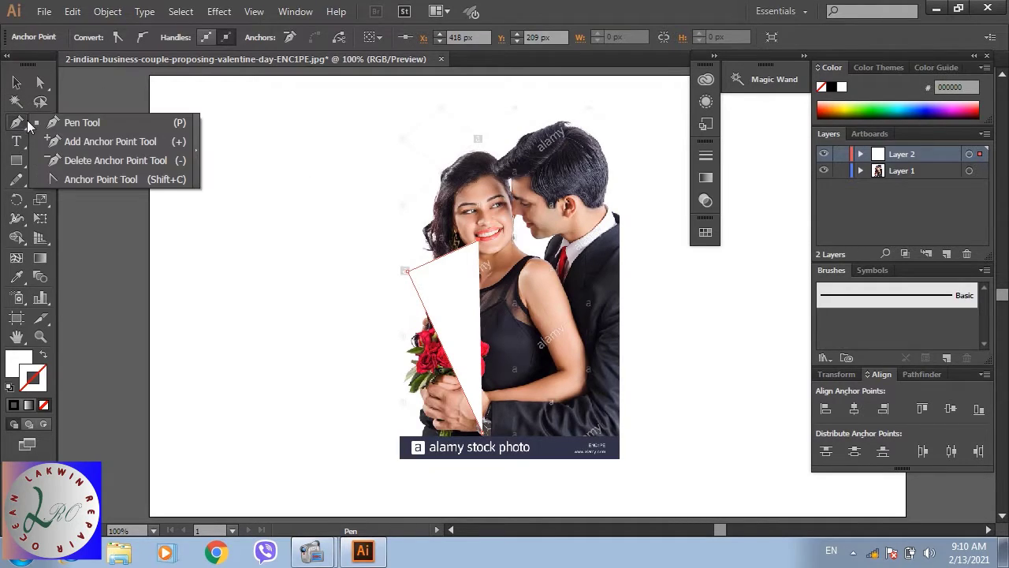
# Use the Anchor Point Tool to curve the path's upper-left and lower-left edges from the left anchor.
pyautogui.click(80, 181)
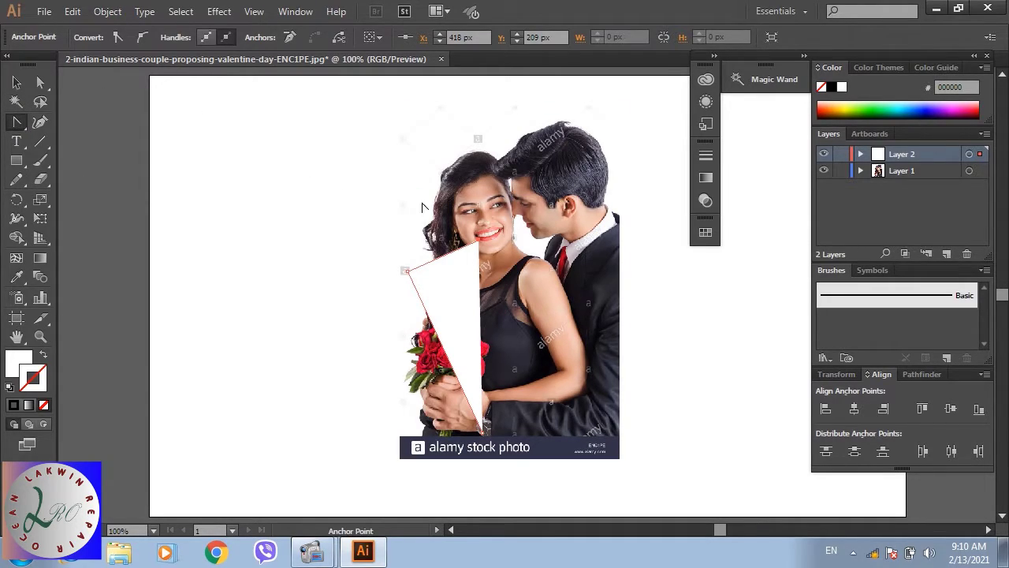
pyautogui.moveTo(405, 270); pyautogui.dragTo(447, 235)
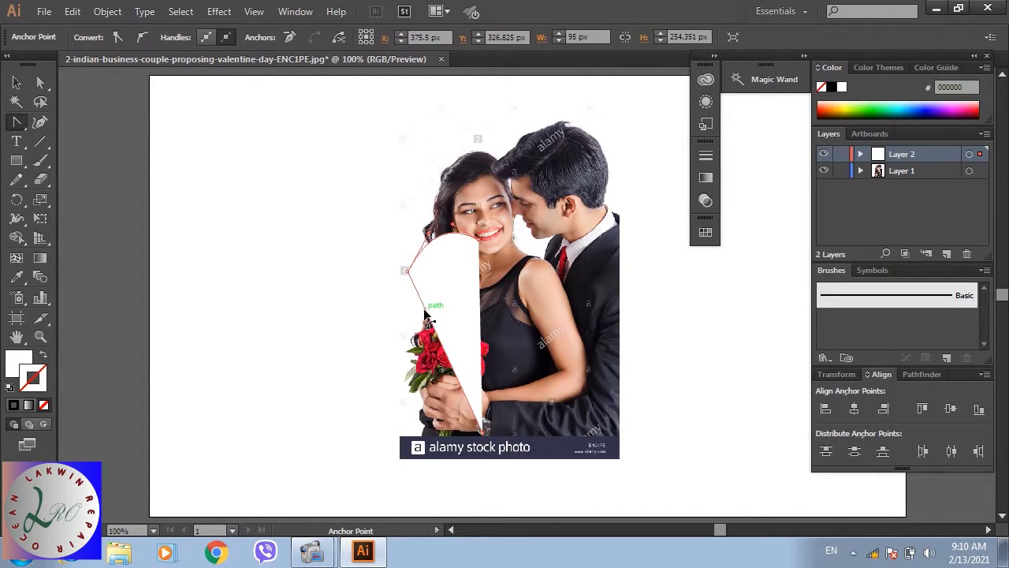
pyautogui.moveTo(426, 317); pyautogui.dragTo(415, 339)
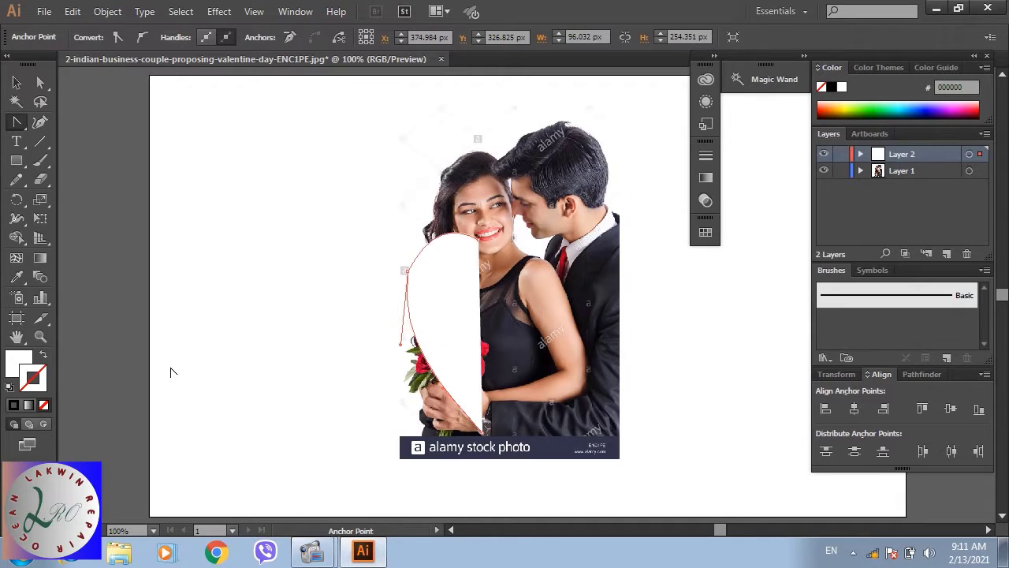
# Make the curve's stroke bright red and pull its lower-left bulge further outward.
pyautogui.doubleClick(40, 375)
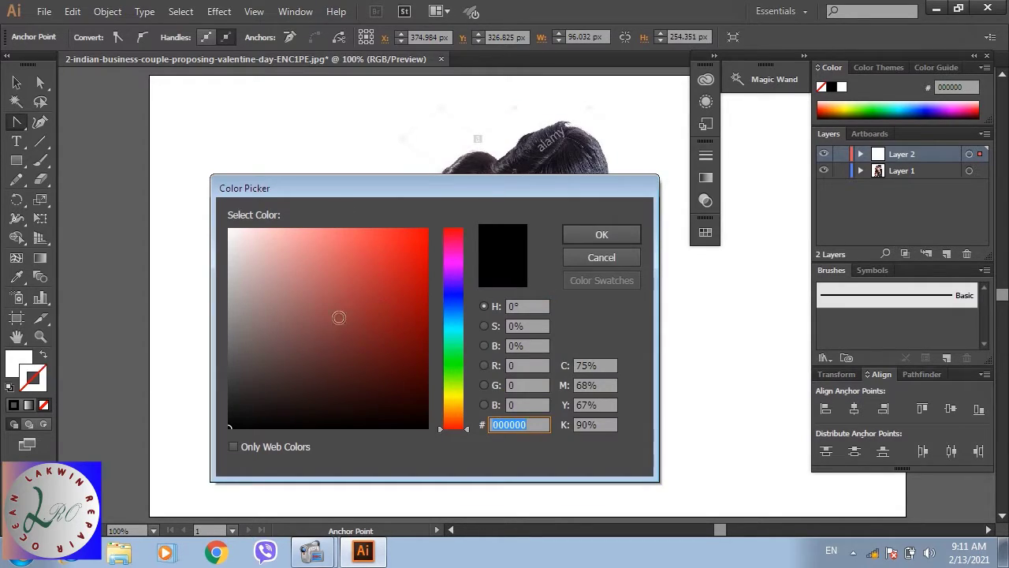
pyautogui.click(422, 233)
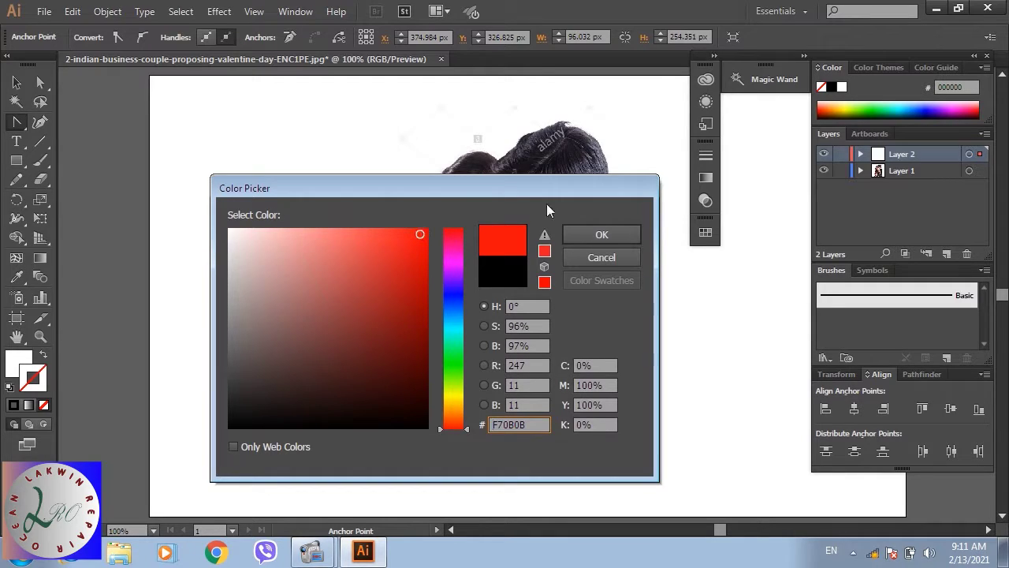
pyautogui.click(580, 231)
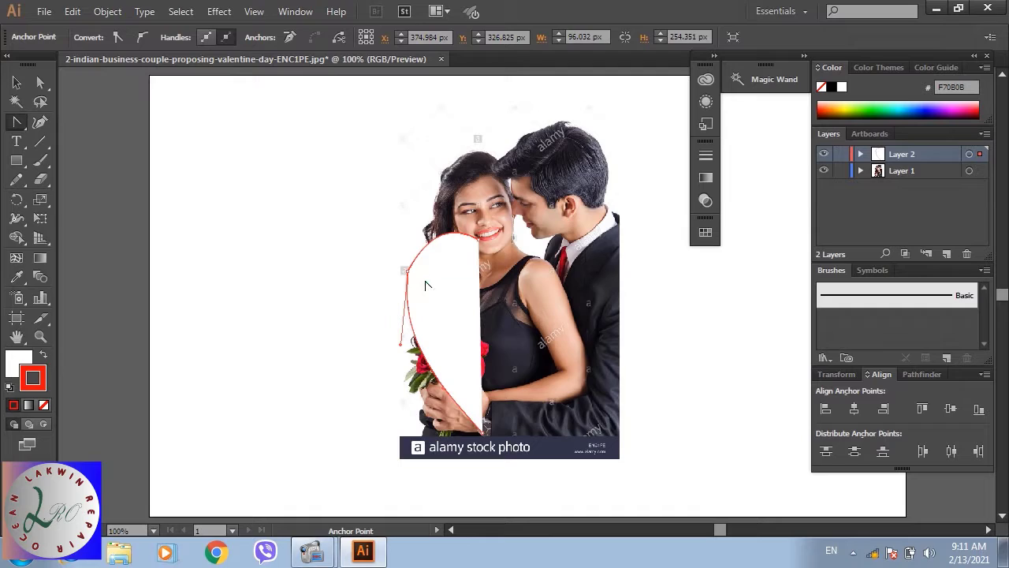
pyautogui.moveTo(411, 320)
pyautogui.mouseDown()
pyautogui.moveTo(394, 337)
pyautogui.moveTo(400, 309)
pyautogui.mouseUp()
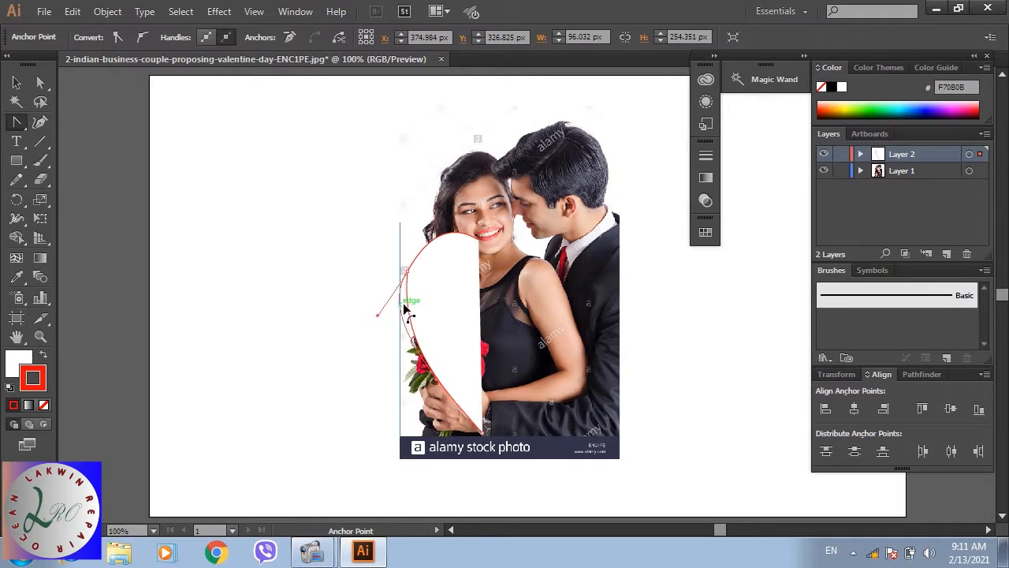
pyautogui.moveTo(401, 307); pyautogui.dragTo(407, 316)
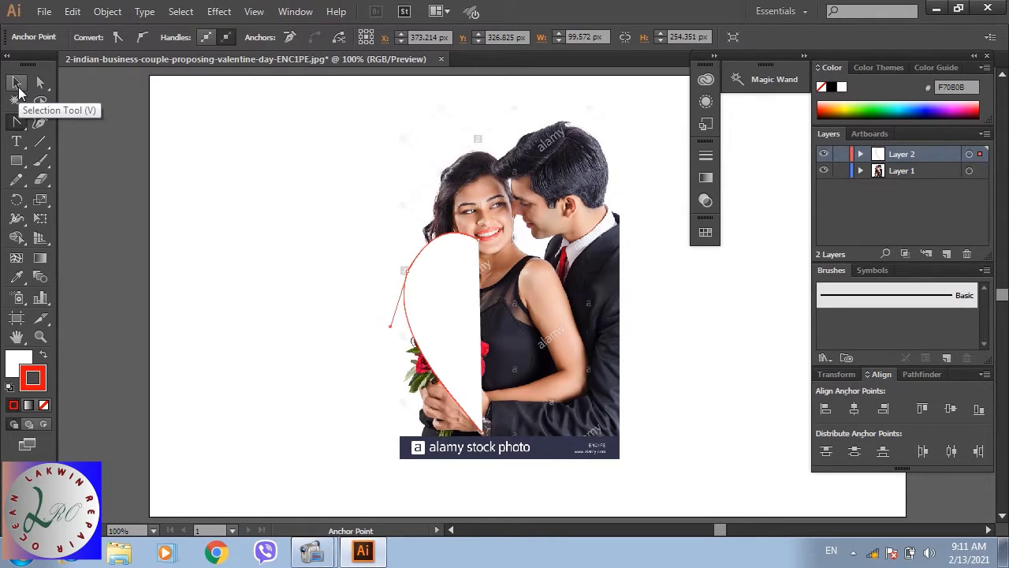
# Select the half-heart path, remove its white fill and set the stroke weight to 3 pt.
pyautogui.click(18, 85)
pyautogui.click(434, 239)
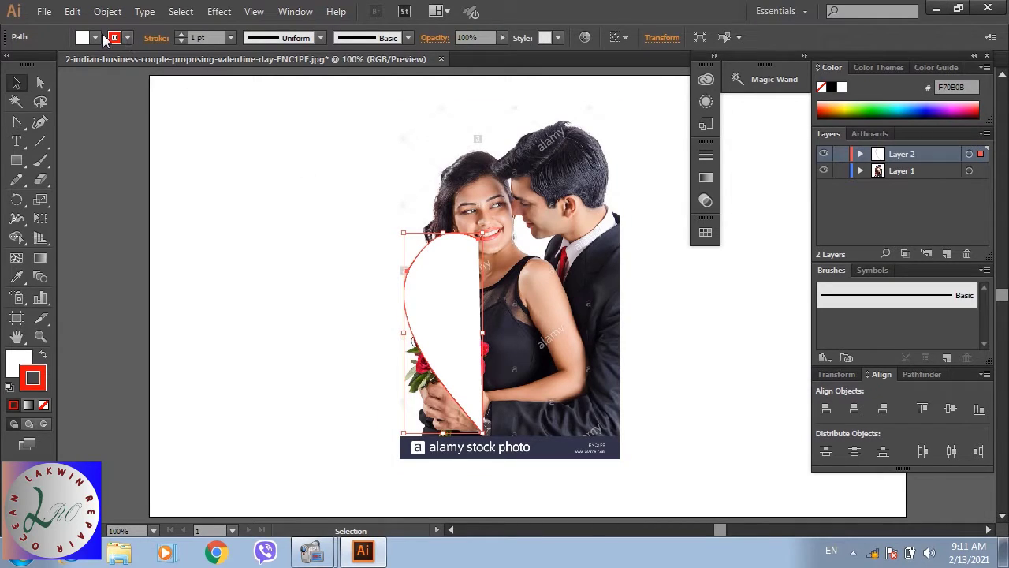
pyautogui.click(114, 38)
pyautogui.click(12, 66)
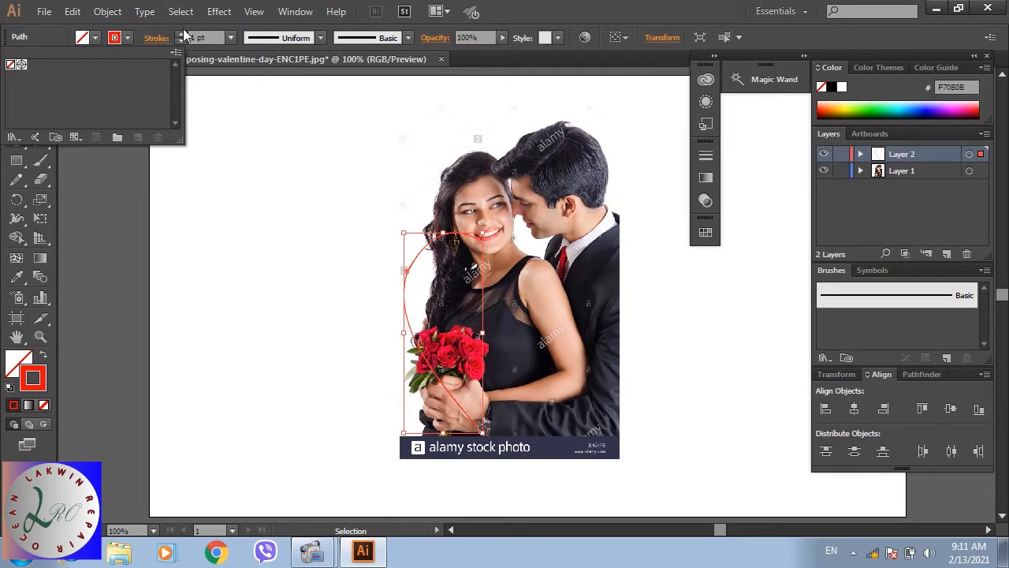
pyautogui.click(181, 34)
pyautogui.click(181, 34)
pyautogui.click(181, 34)
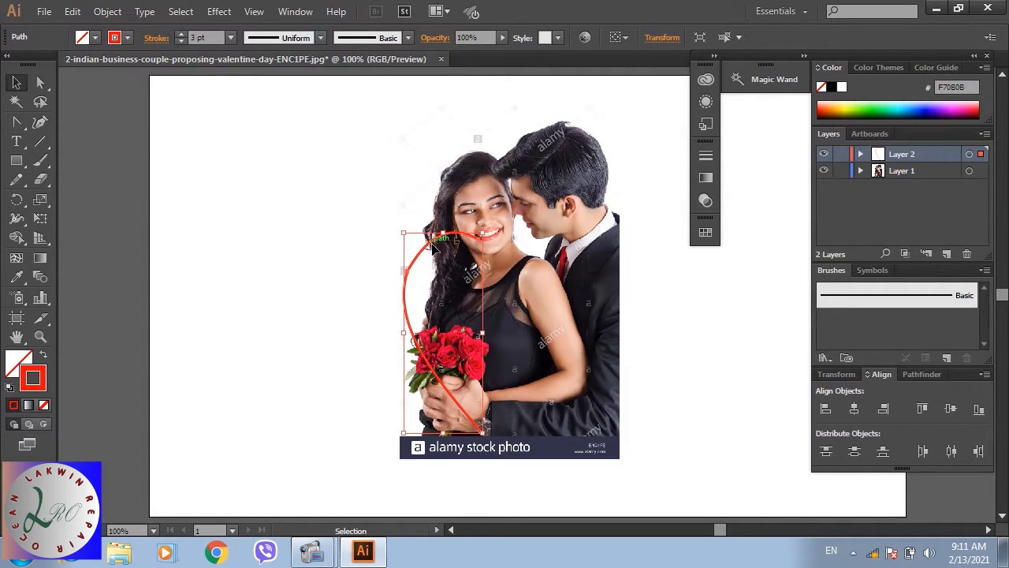
# Hide the couple photo layer and nudge the red half-heart curve slightly sideways.
pyautogui.click(822, 173)
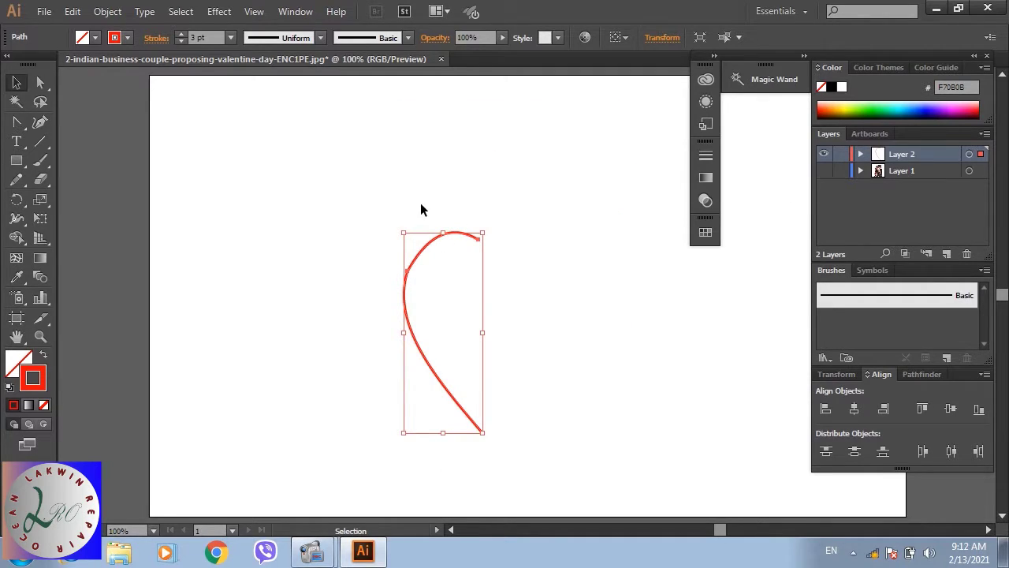
pyautogui.click(421, 209)
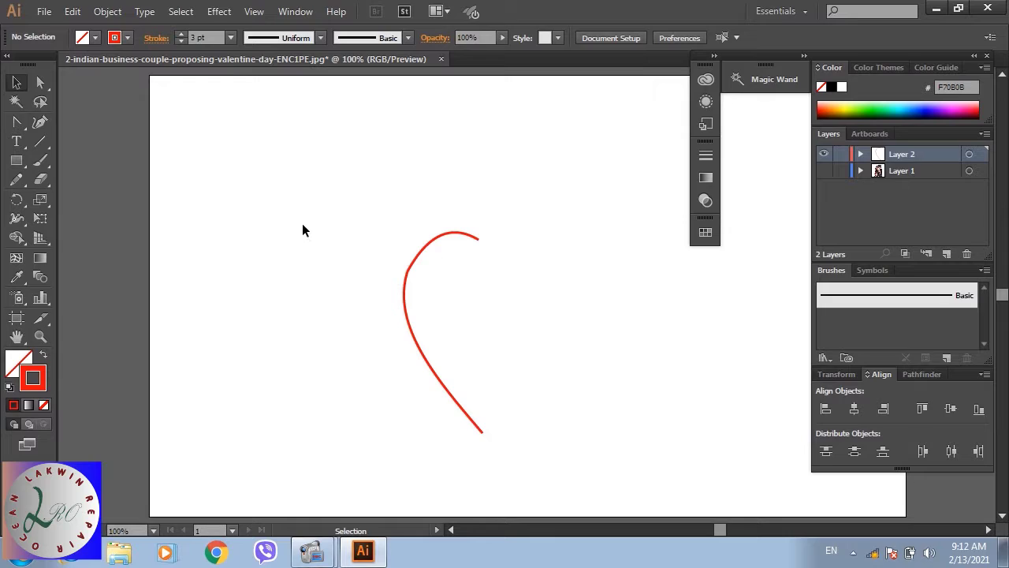
pyautogui.click(477, 238)
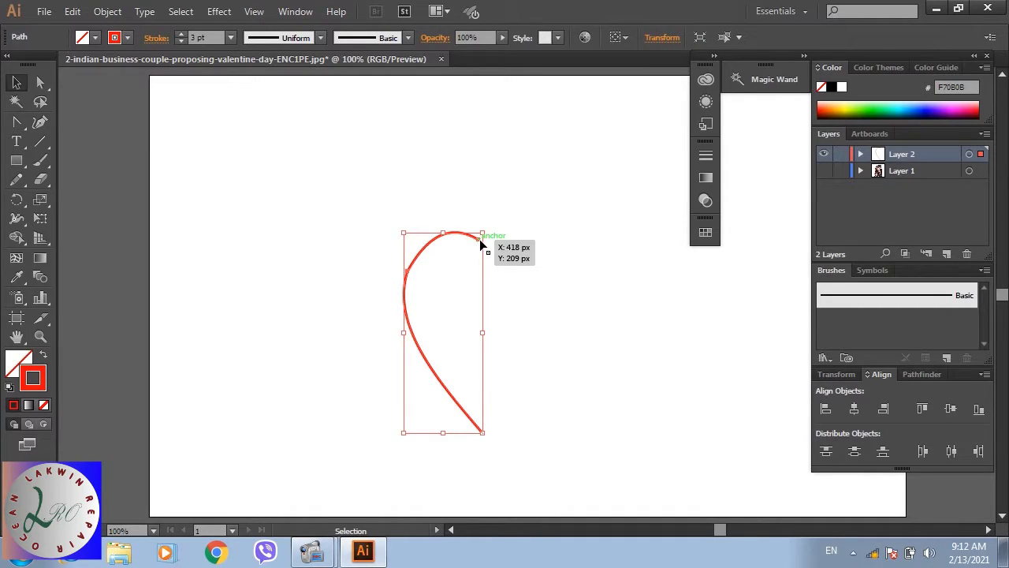
pyautogui.moveTo(480, 245); pyautogui.dragTo(484, 247)
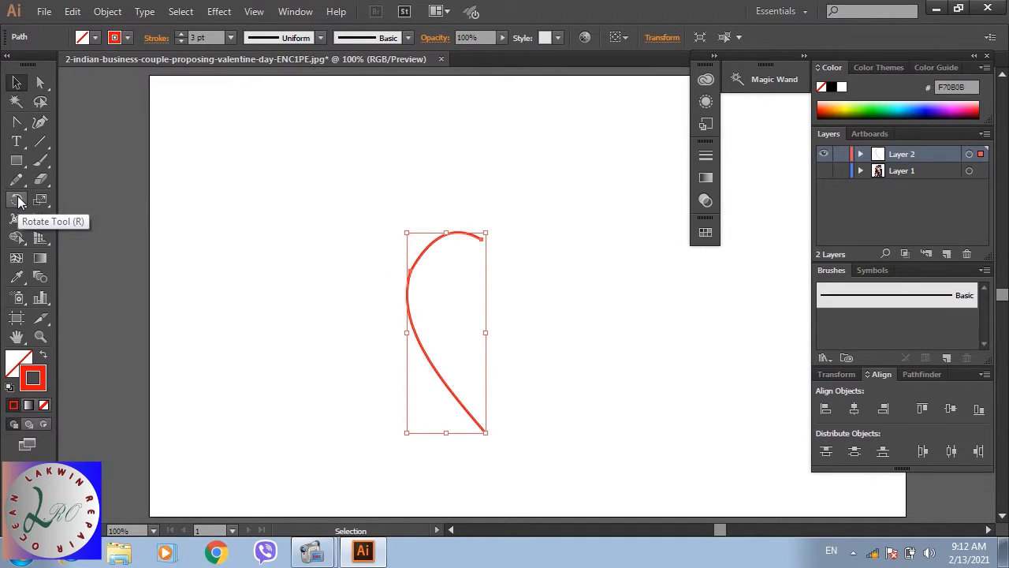
pyautogui.click(19, 202)
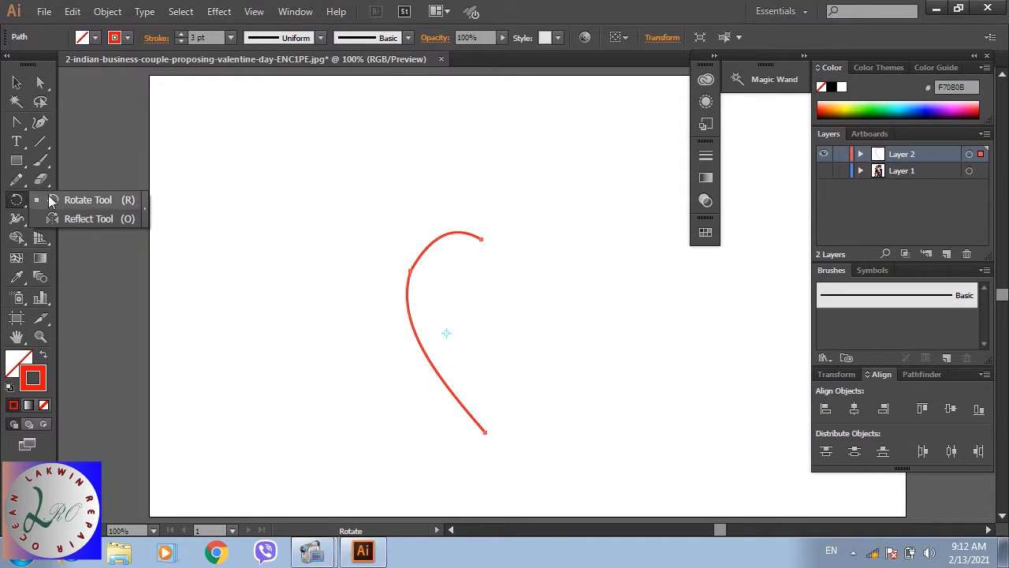
# Reflect a copy of the half-heart across its bottom point to form the right side.
pyautogui.click(72, 219)
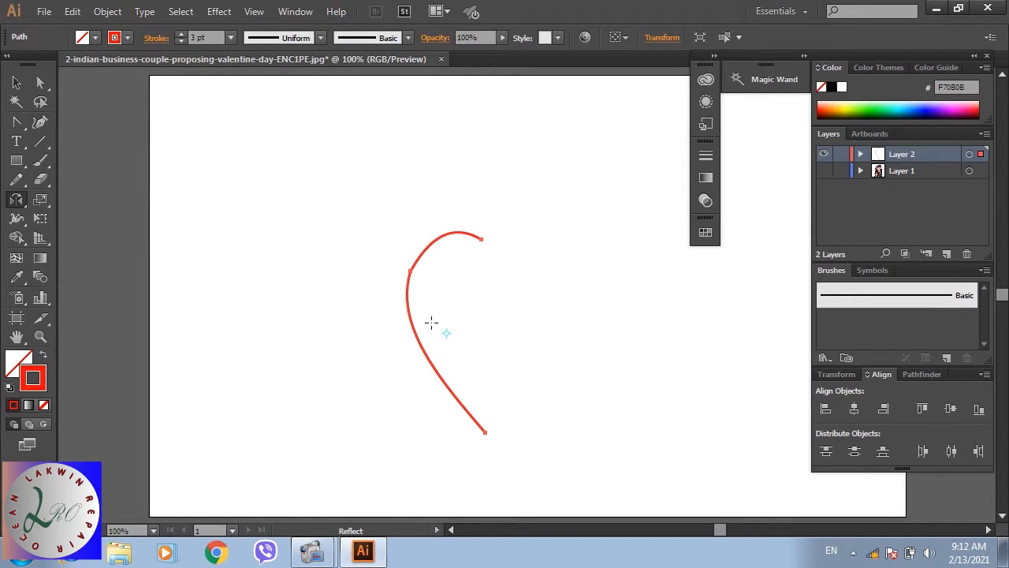
pyautogui.click(484, 315)
pyautogui.moveTo(452, 235); pyautogui.dragTo(513, 237)
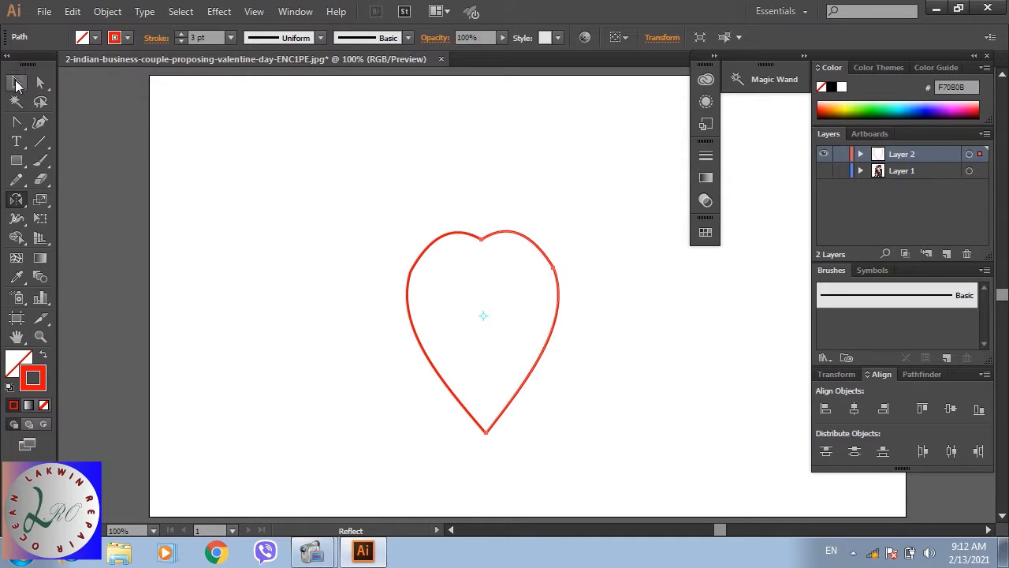
# Marquee-select both heart halves and join them into one path with Ctrl+J.
pyautogui.click(17, 82)
pyautogui.click(479, 156)
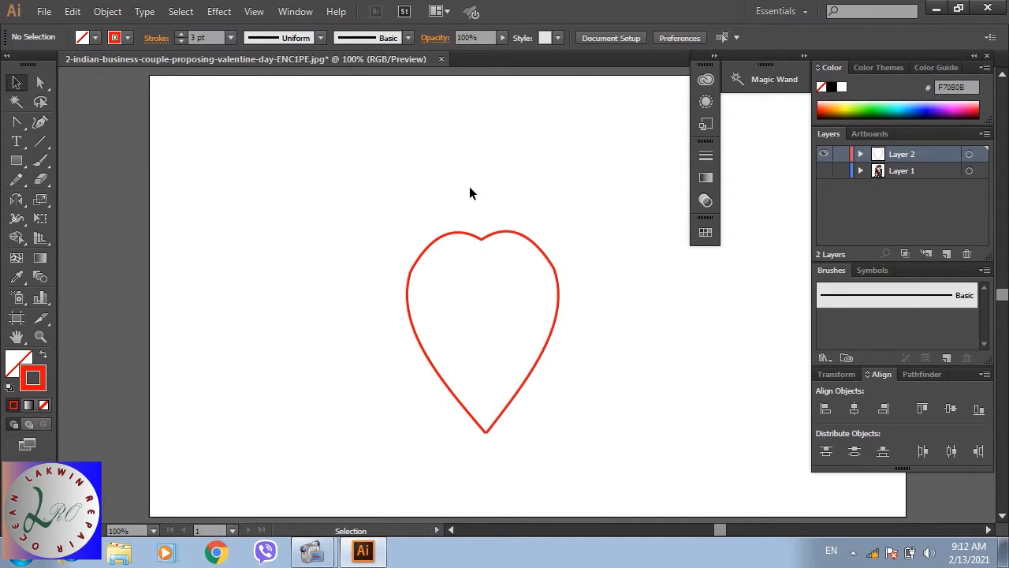
pyautogui.moveTo(474, 226); pyautogui.dragTo(495, 266)
pyautogui.hotkey('ctrl', 'j')
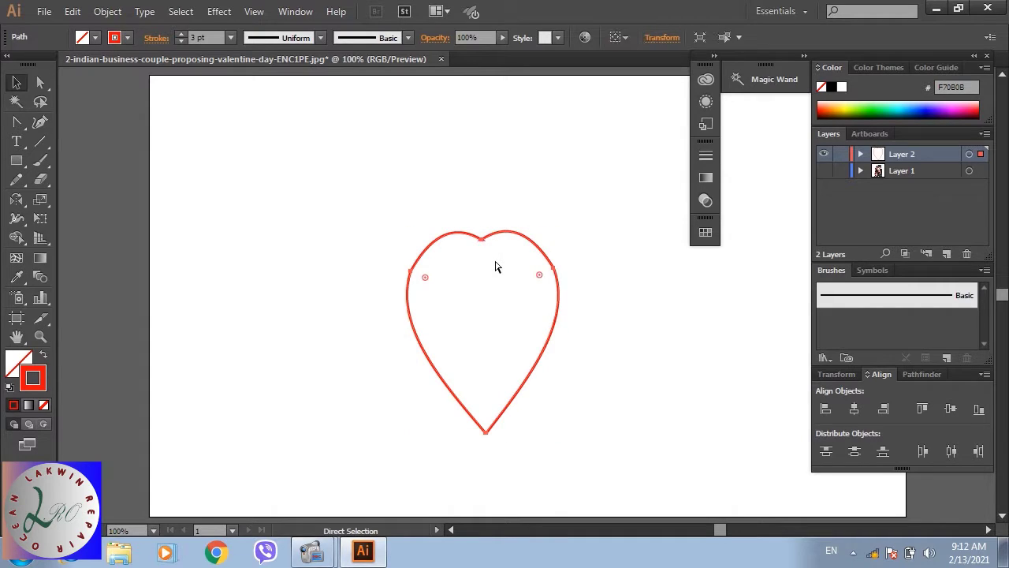
pyautogui.click(485, 293)
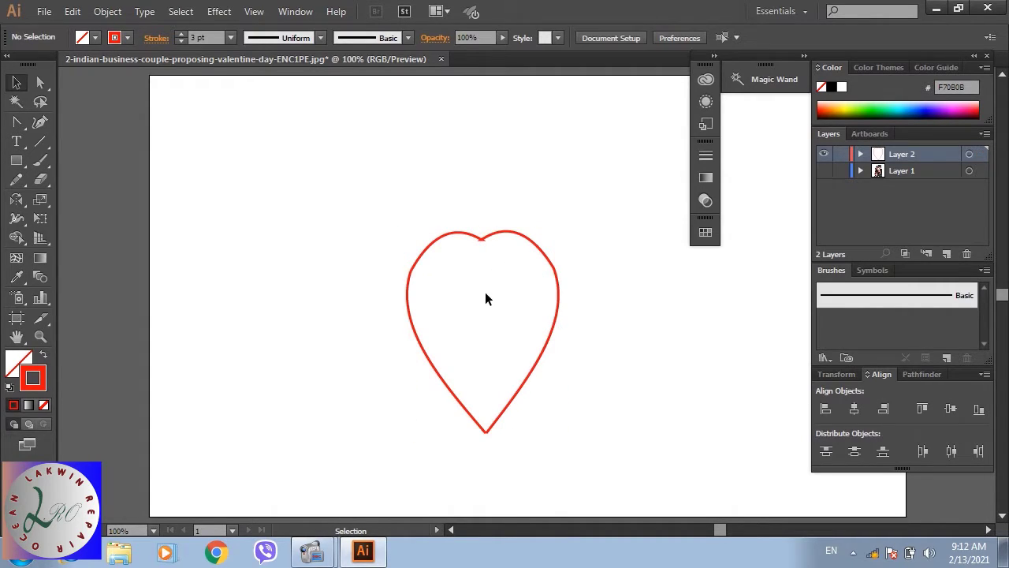
# Show Layer 1 again, then move the heart up over the couple and enlarge it.
pyautogui.click(824, 171)
pyautogui.moveTo(521, 246); pyautogui.dragTo(535, 204)
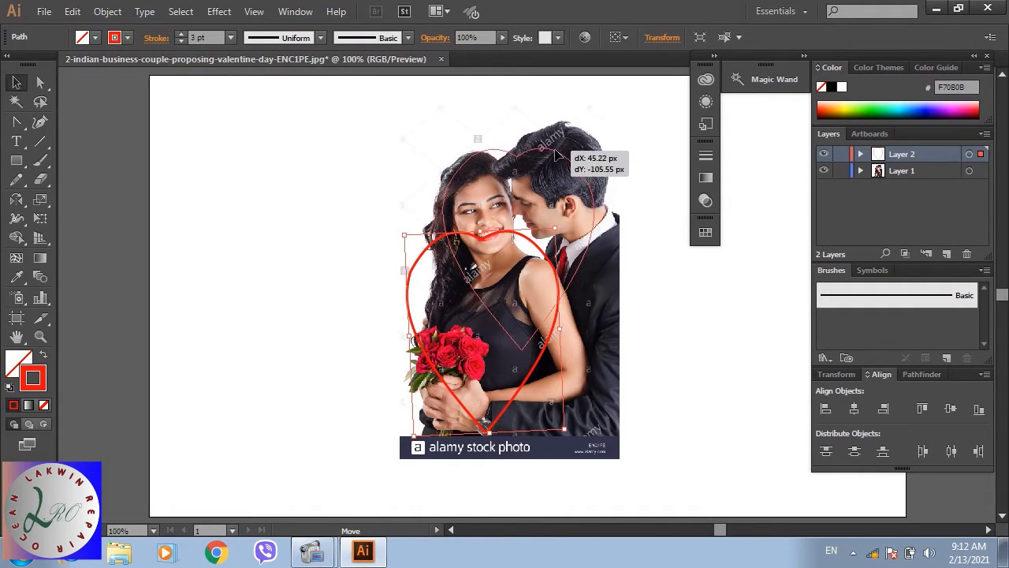
pyautogui.moveTo(536, 203); pyautogui.dragTo(554, 119)
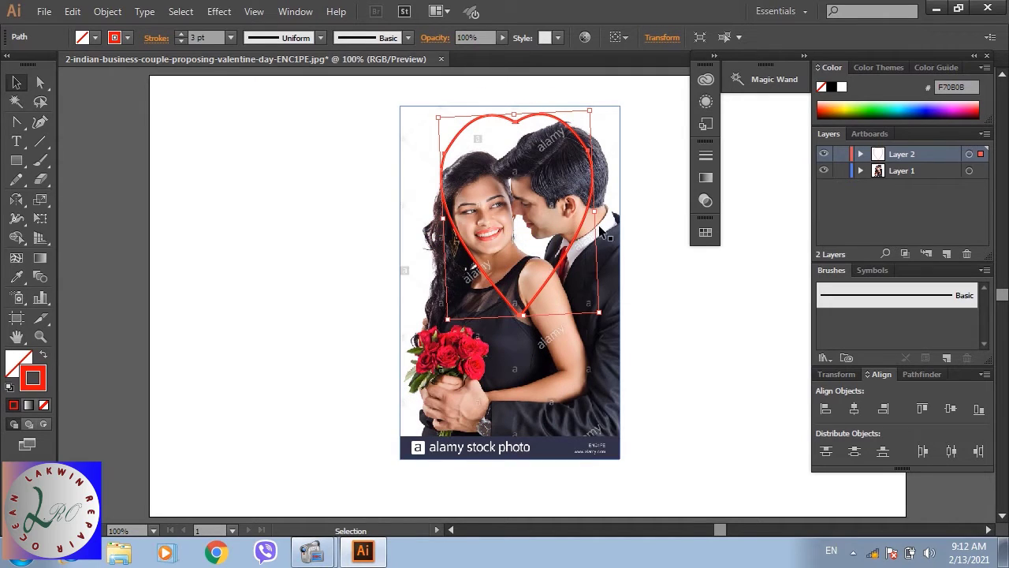
pyautogui.moveTo(600, 312); pyautogui.dragTo(639, 382)
pyautogui.moveTo(561, 338); pyautogui.dragTo(556, 337)
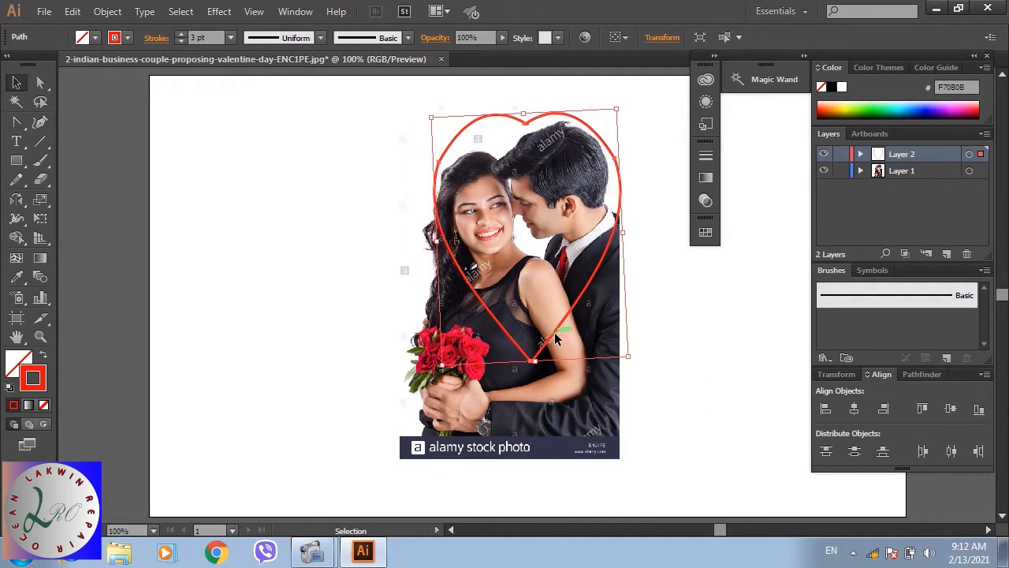
# Check the heart's placement and nudge it about 3 px left.
pyautogui.click(687, 254)
pyautogui.click(689, 250)
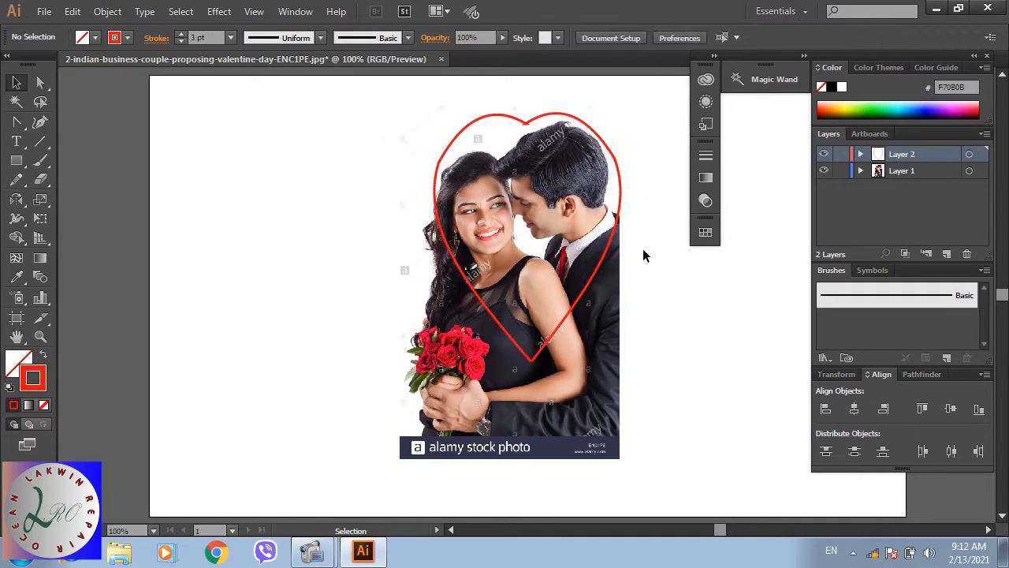
pyautogui.click(614, 156)
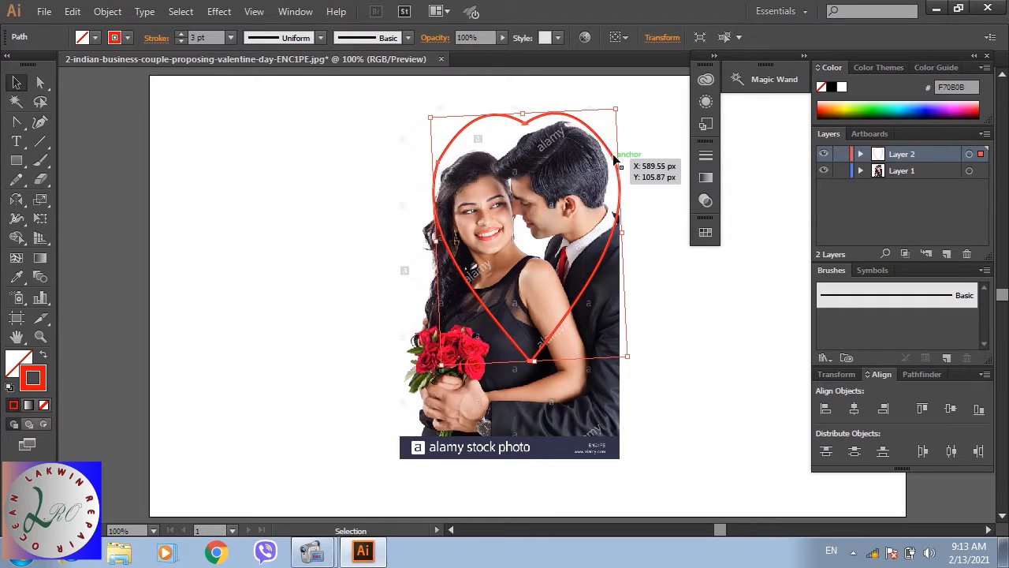
pyautogui.moveTo(613, 156); pyautogui.dragTo(611, 156)
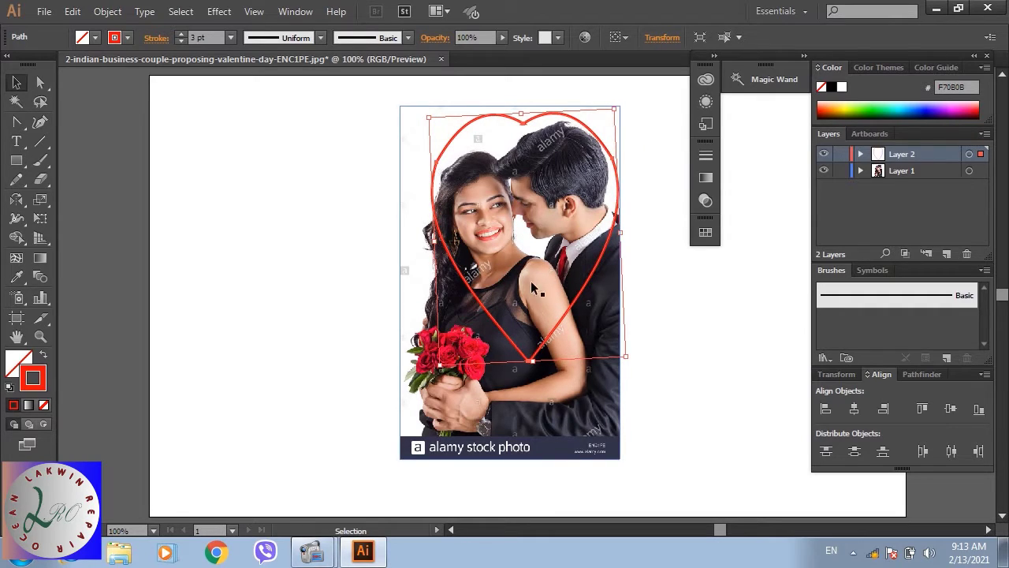
pyautogui.click(330, 203)
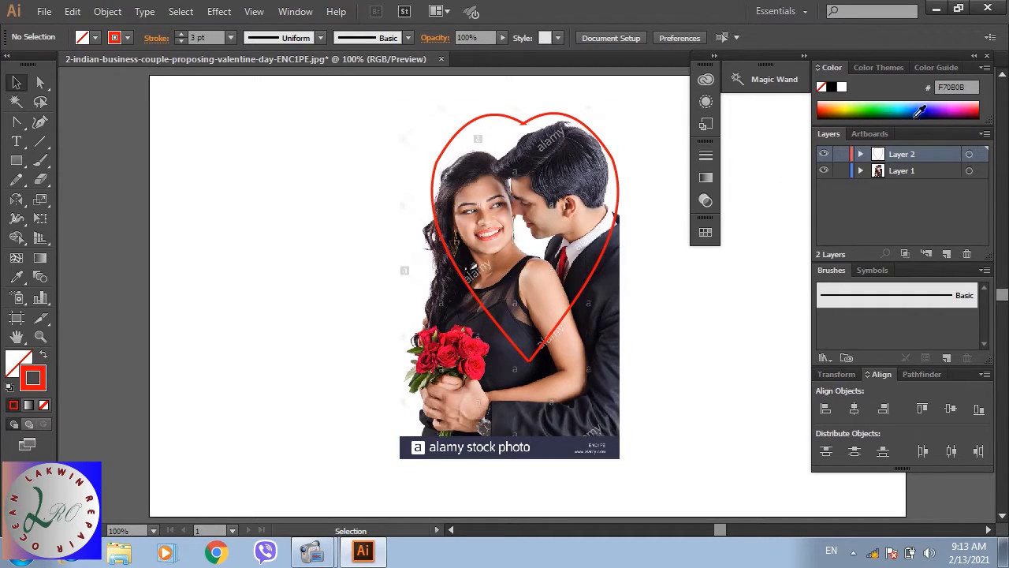
pyautogui.click(969, 155)
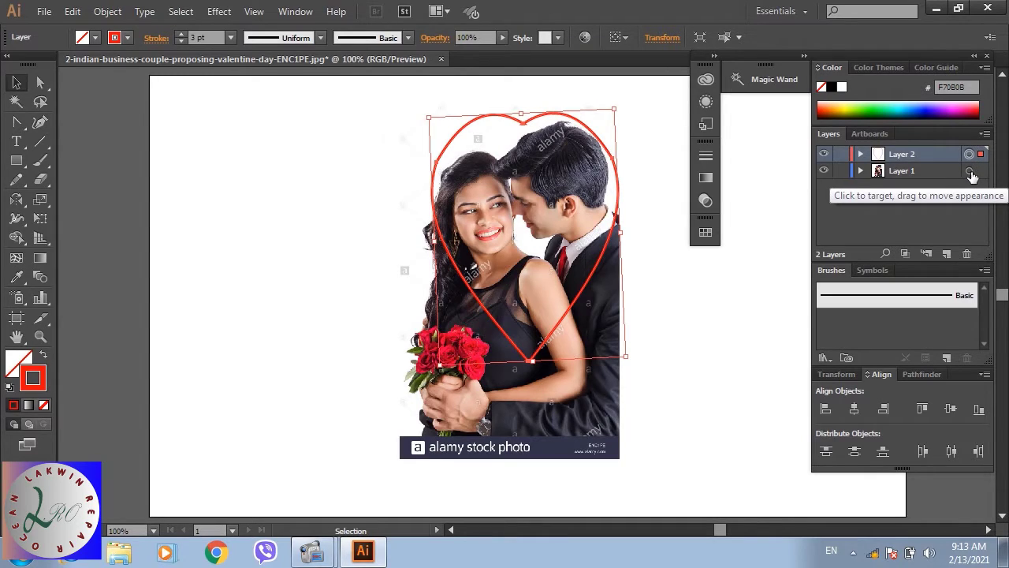
# Select the heart and photo together, apply Object > Clipping Mask > Make, and shift the result down-left.
pyautogui.click(970, 171)
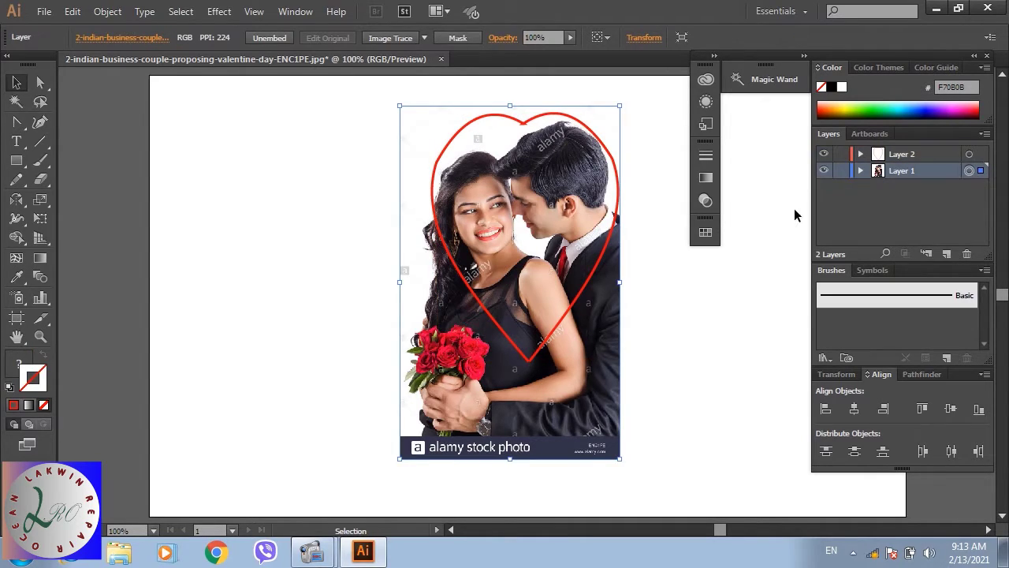
pyautogui.click(653, 231)
pyautogui.moveTo(638, 219); pyautogui.dragTo(562, 294)
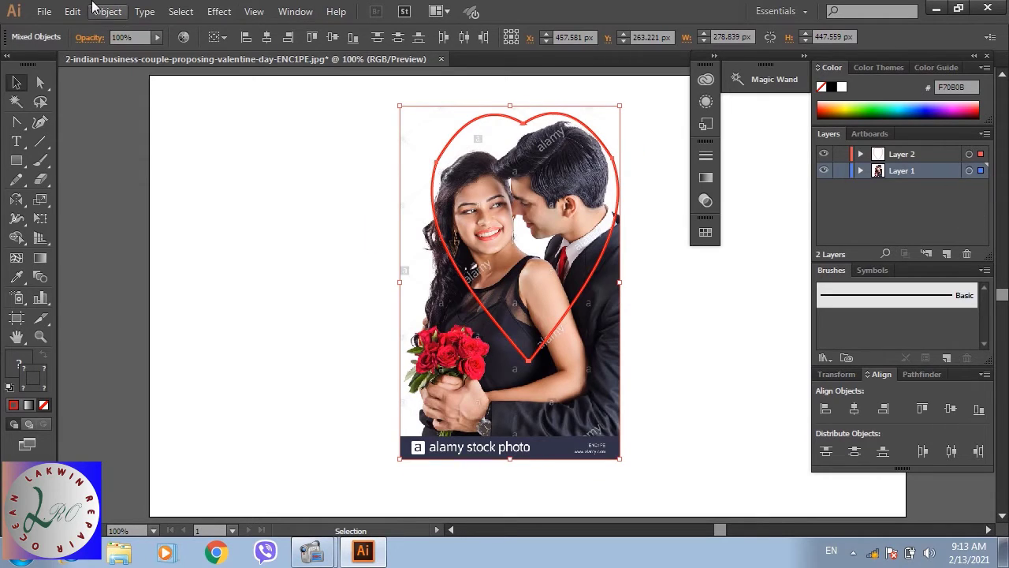
pyautogui.click(108, 13)
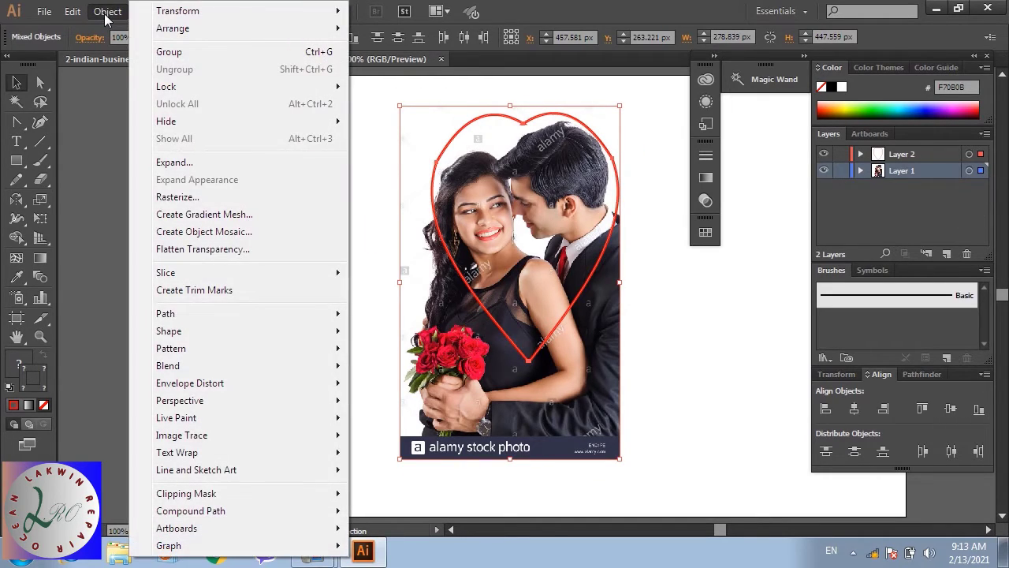
pyautogui.moveTo(186, 493)
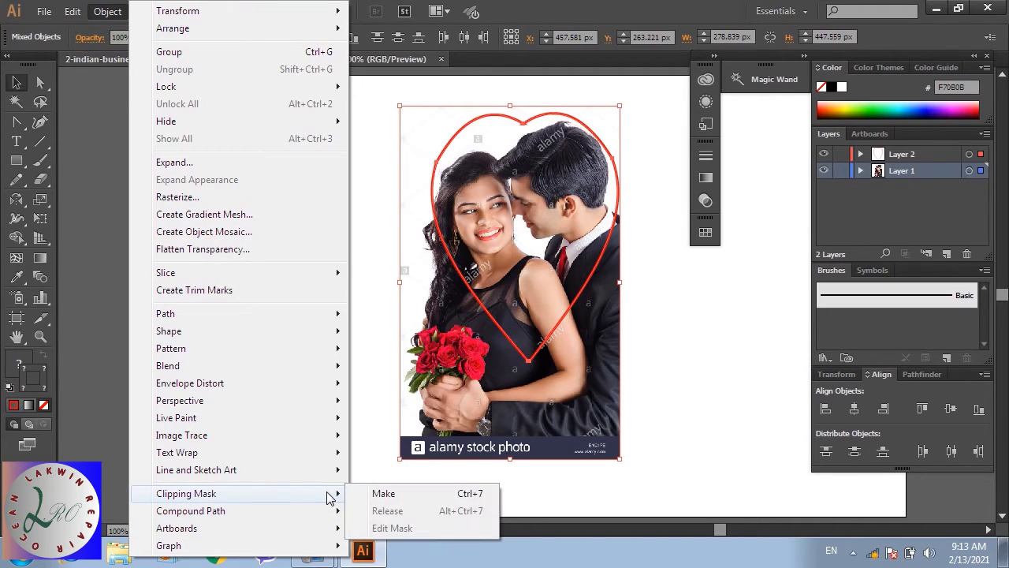
pyautogui.click(392, 492)
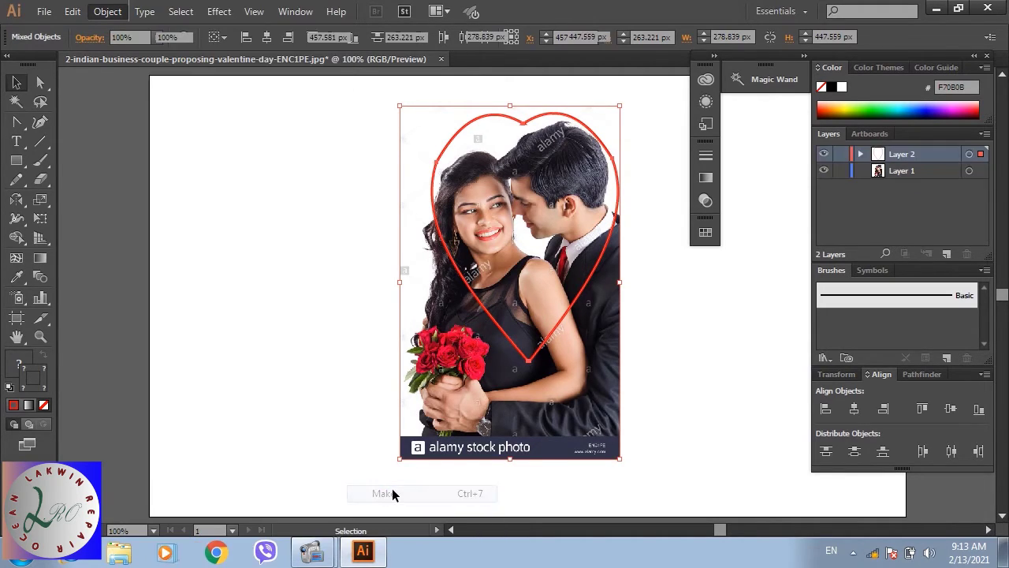
pyautogui.moveTo(519, 277); pyautogui.dragTo(493, 330)
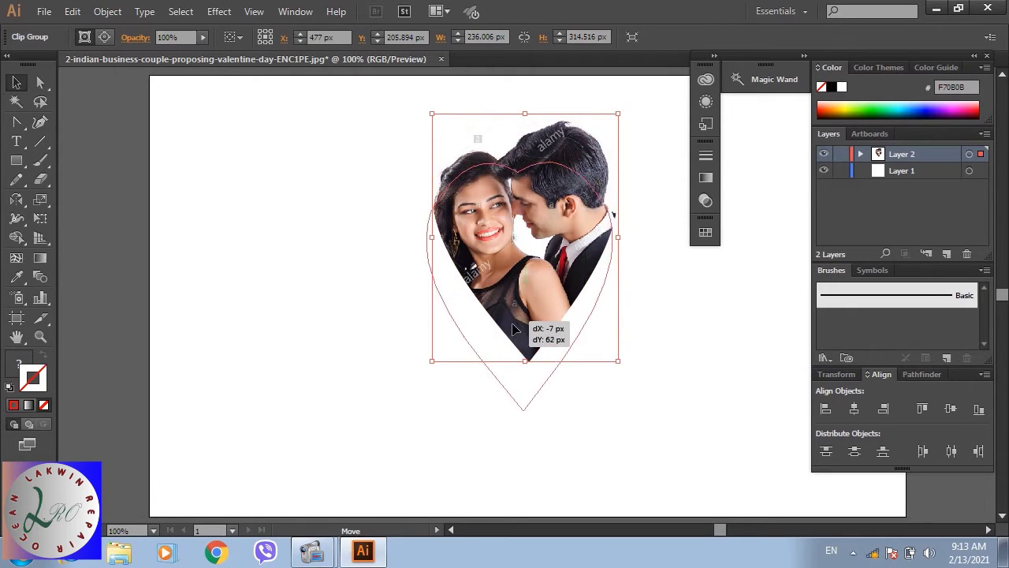
# Drag the clipped heart photo lower on the artboard and enlarge it from its top-right corner.
pyautogui.moveTo(506, 313); pyautogui.dragTo(517, 337)
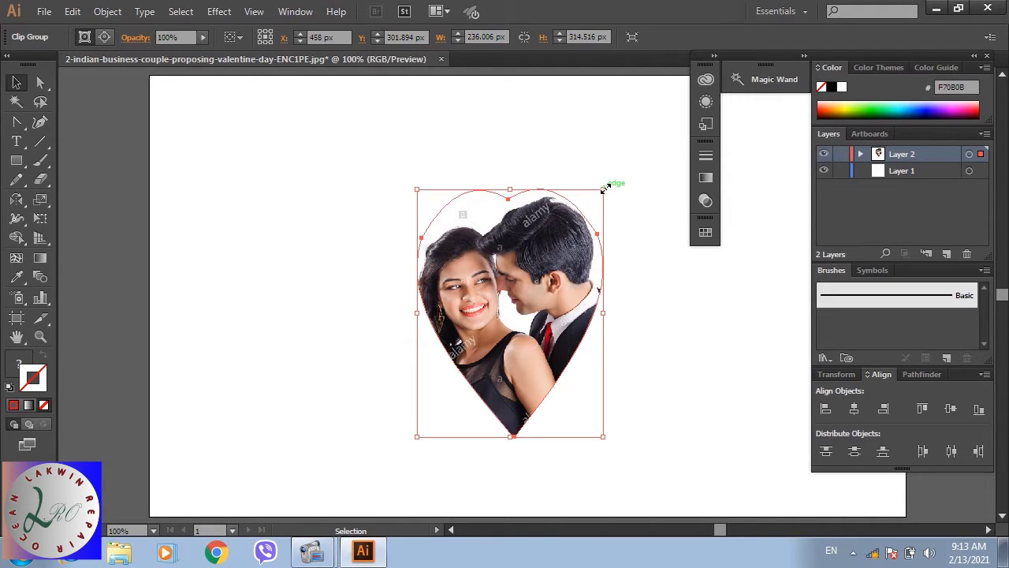
pyautogui.moveTo(605, 188); pyautogui.dragTo(631, 153)
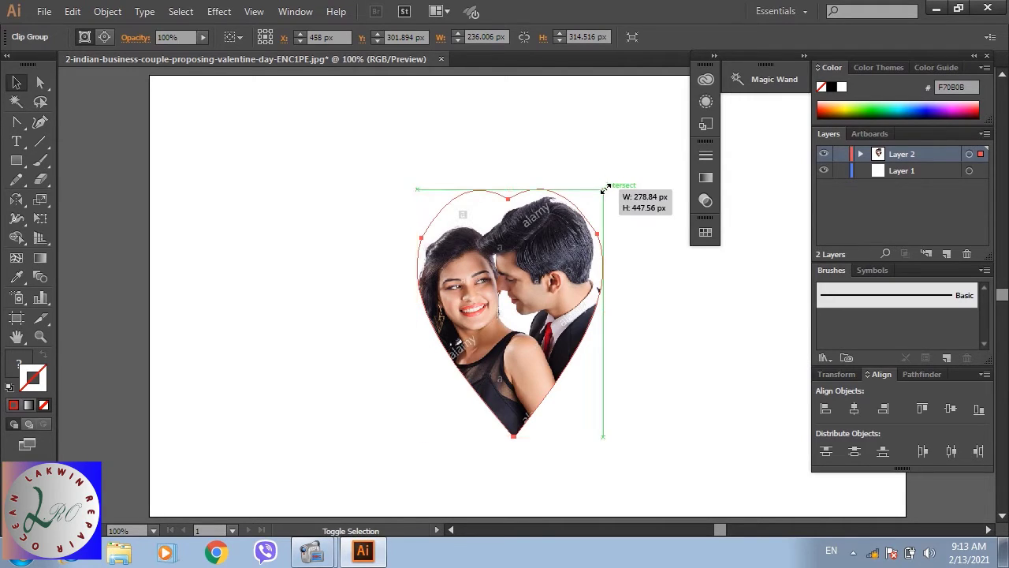